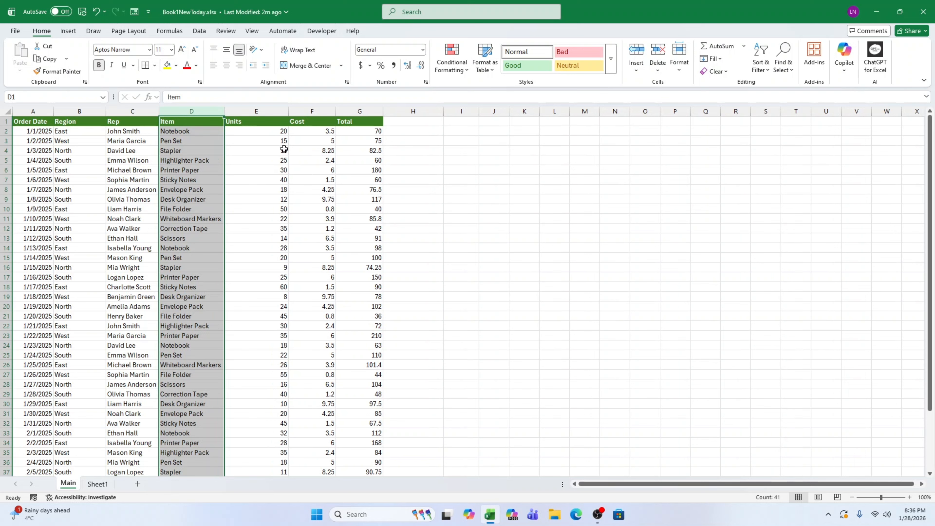
{"action": "left_click", "coordinate": [564, 211]}
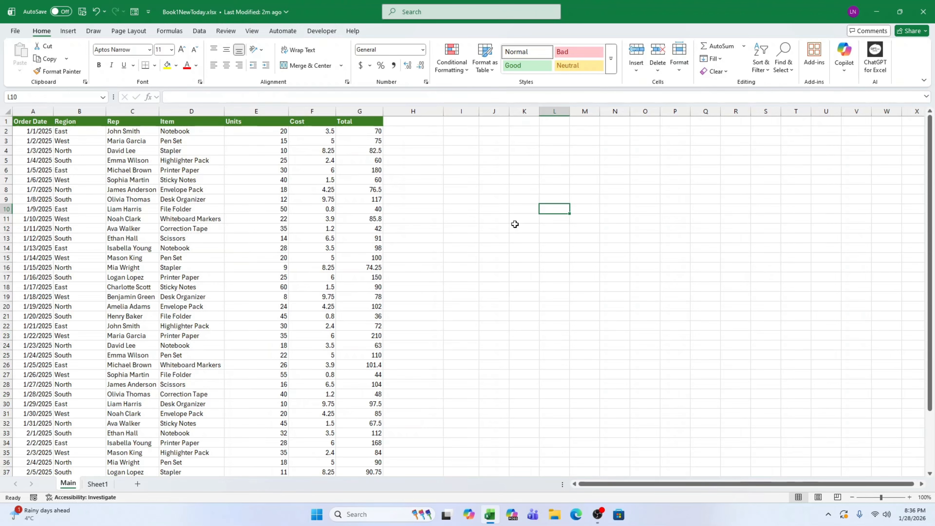
{"action": "scroll", "coordinate": [515, 224], "scroll_direction": "down", "scroll_amount": 6}
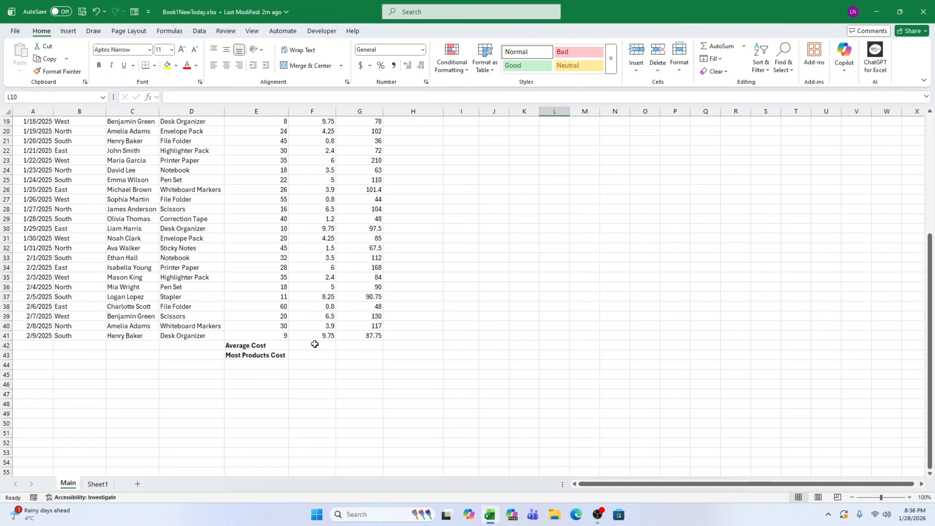
{"action": "left_click", "coordinate": [310, 344]}
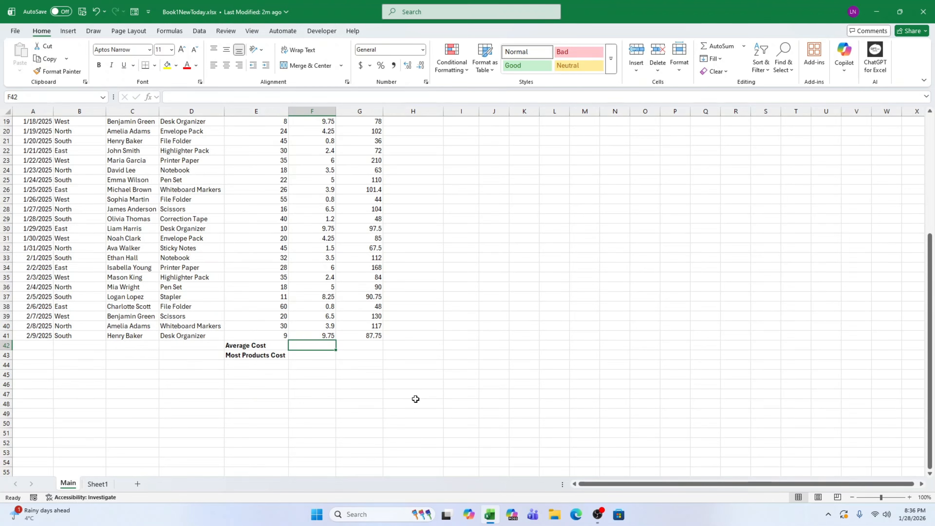
{"action": "scroll", "coordinate": [501, 292], "scroll_direction": "up", "scroll_amount": 6}
{"action": "left_click", "coordinate": [223, 227]}
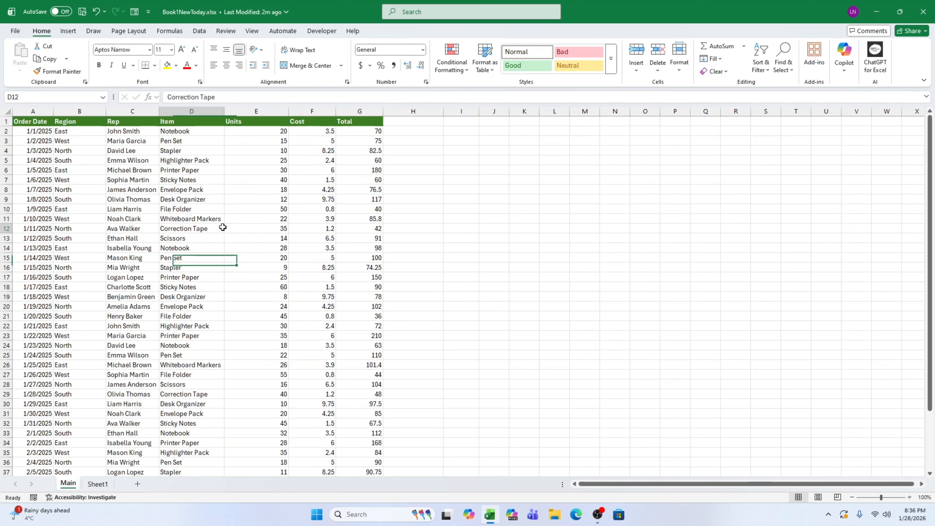
{"action": "scroll", "coordinate": [308, 271], "scroll_direction": "down", "scroll_amount": 7}
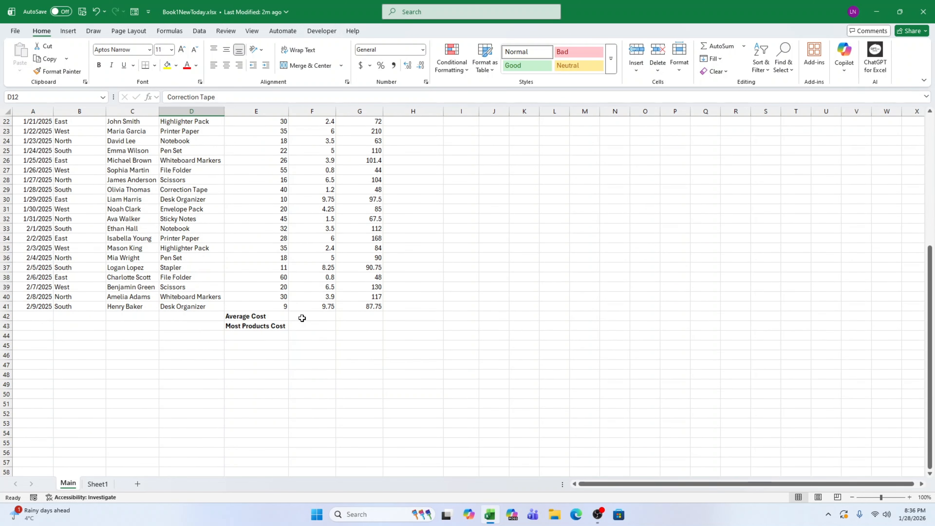
Enter the formula =AVERAGE(F2:F41) in the Average Cost cell F42.
{"action": "left_click", "coordinate": [302, 317]}
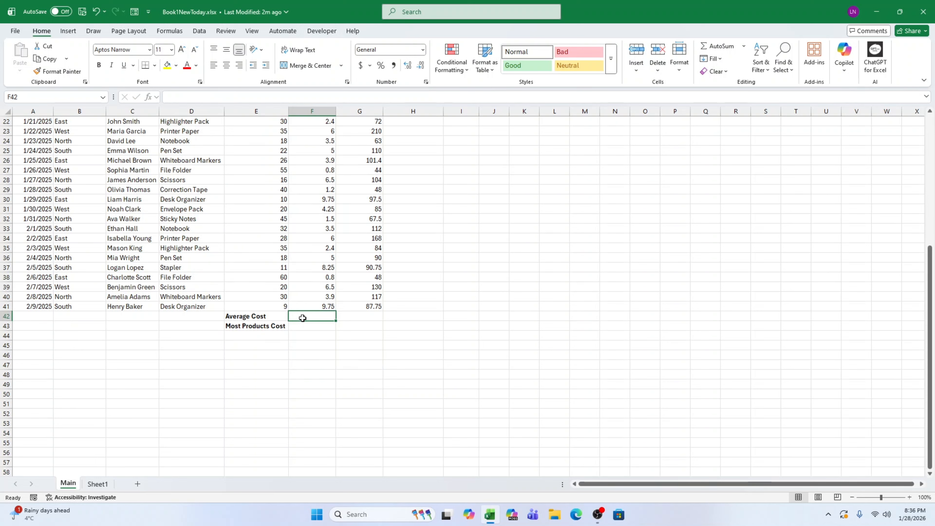
{"action": "type", "text": "=AV"}
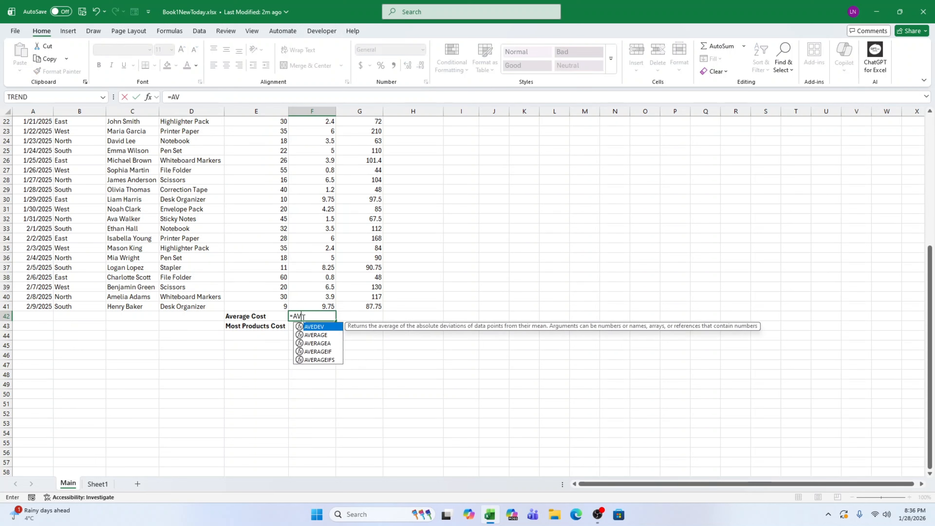
{"action": "key", "text": "Down"}
{"action": "key", "text": "Tab"}
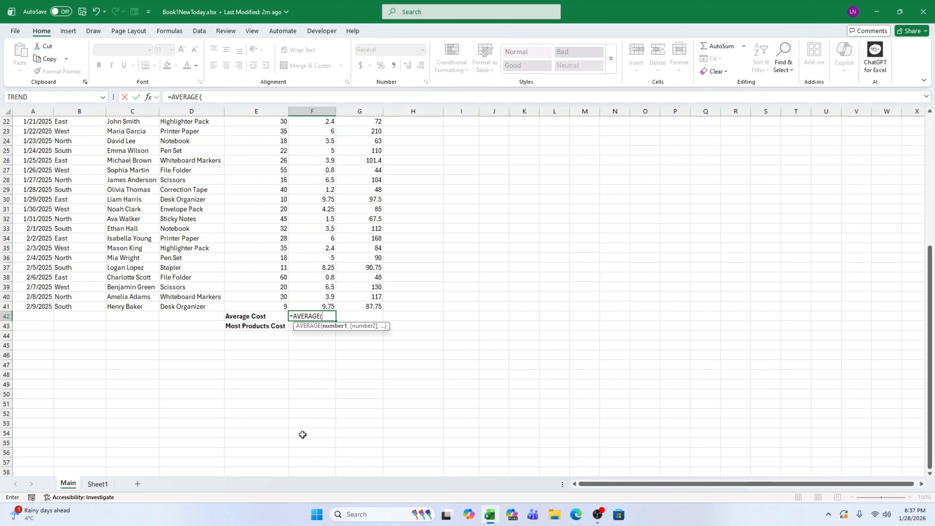
{"action": "type", "text": "F2:F41)"}
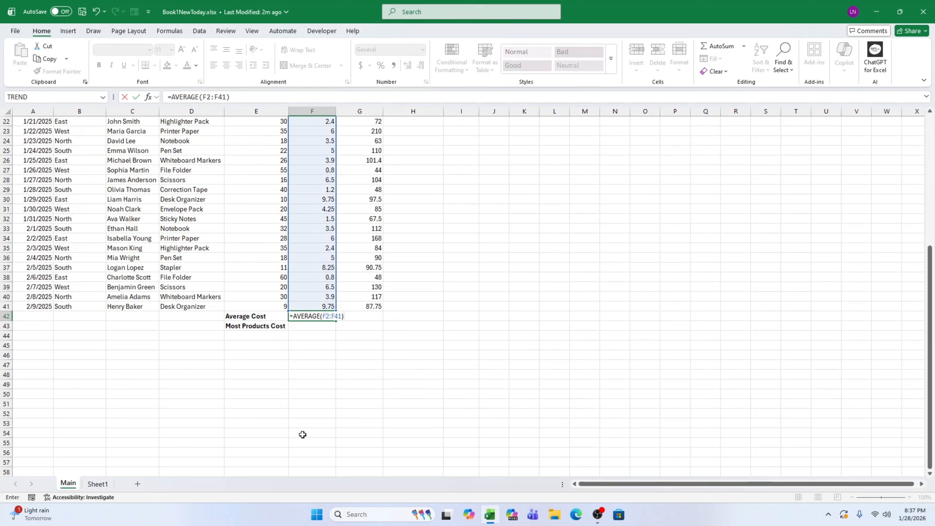
{"action": "key", "text": "Return"}
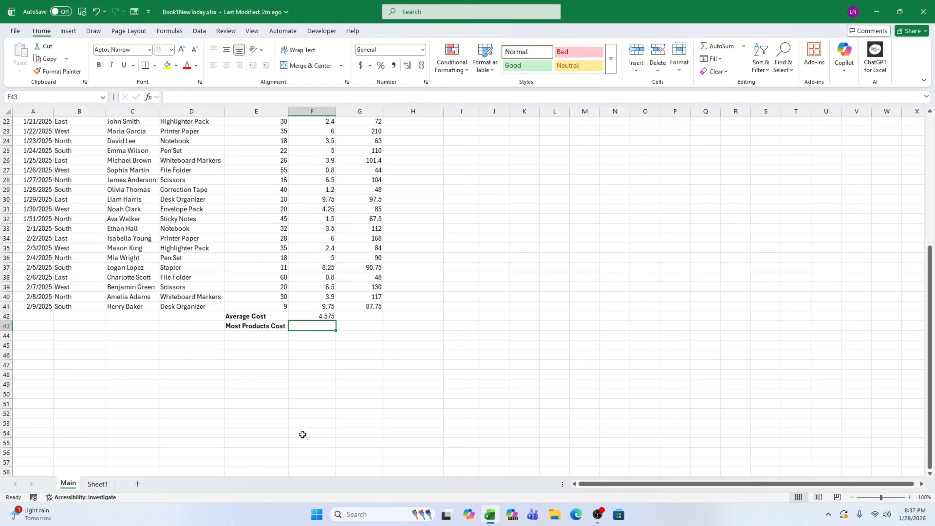
Examine the average formula and several individual values in the Cost column.
{"action": "left_click", "coordinate": [323, 315]}
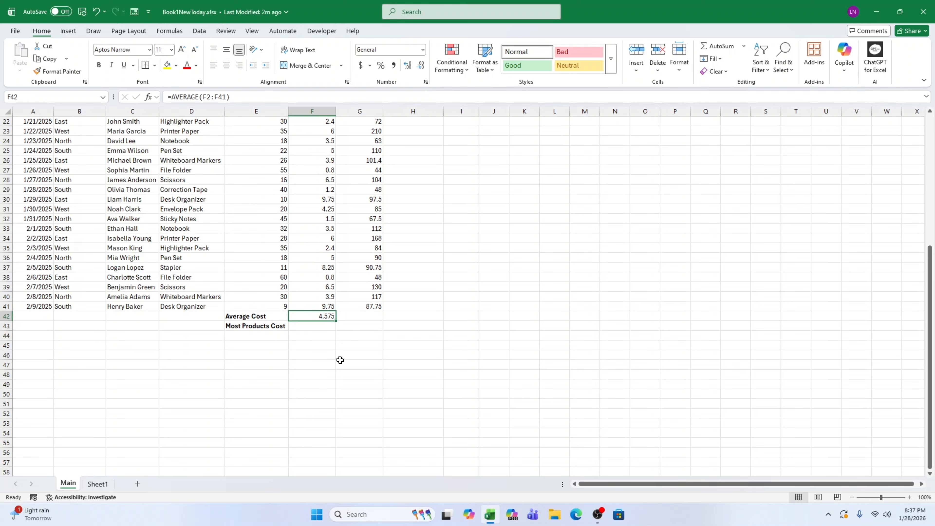
{"action": "scroll", "coordinate": [339, 360], "scroll_direction": "up", "scroll_amount": 7}
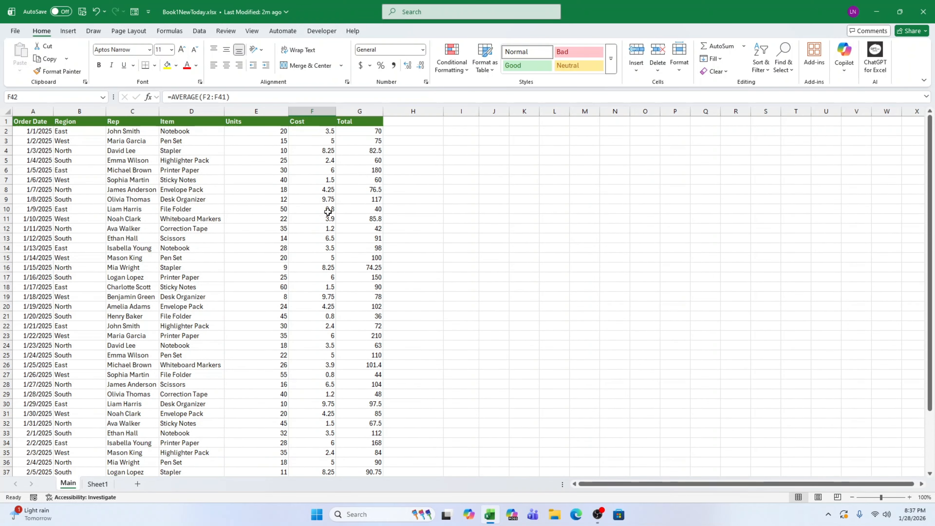
{"action": "left_click", "coordinate": [329, 200]}
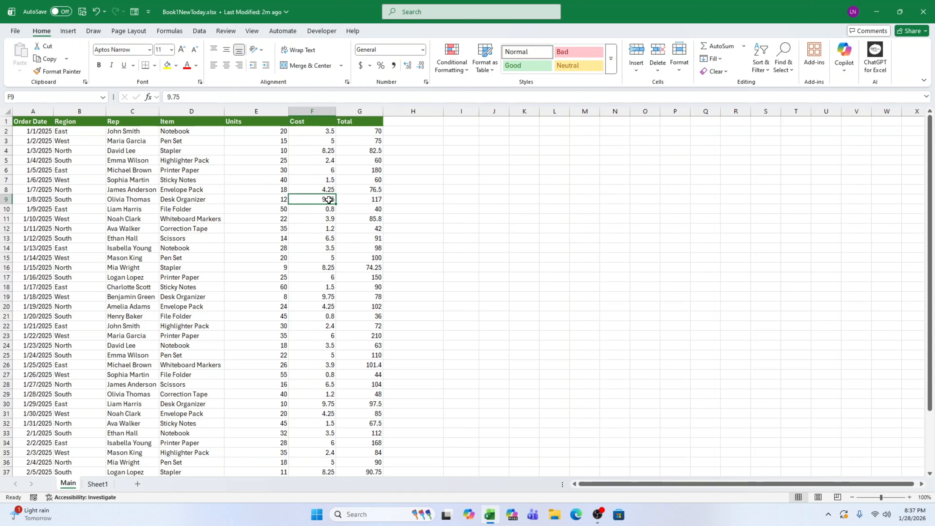
{"action": "left_click", "coordinate": [330, 217]}
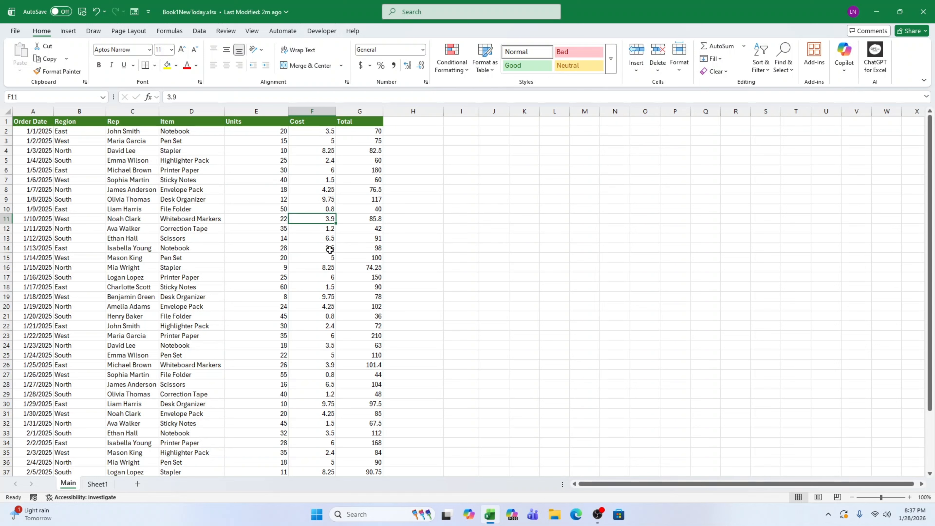
{"action": "left_click", "coordinate": [329, 268]}
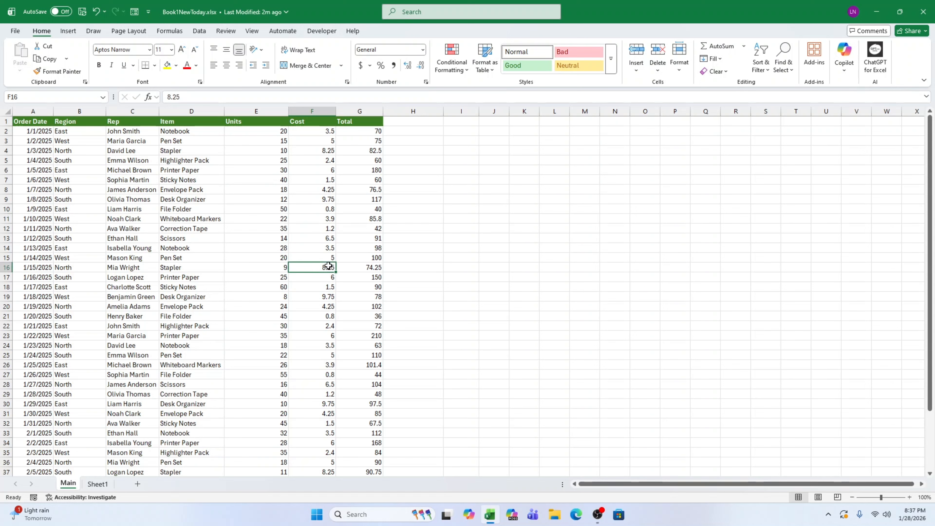
{"action": "scroll", "coordinate": [325, 404], "scroll_direction": "down", "scroll_amount": 2}
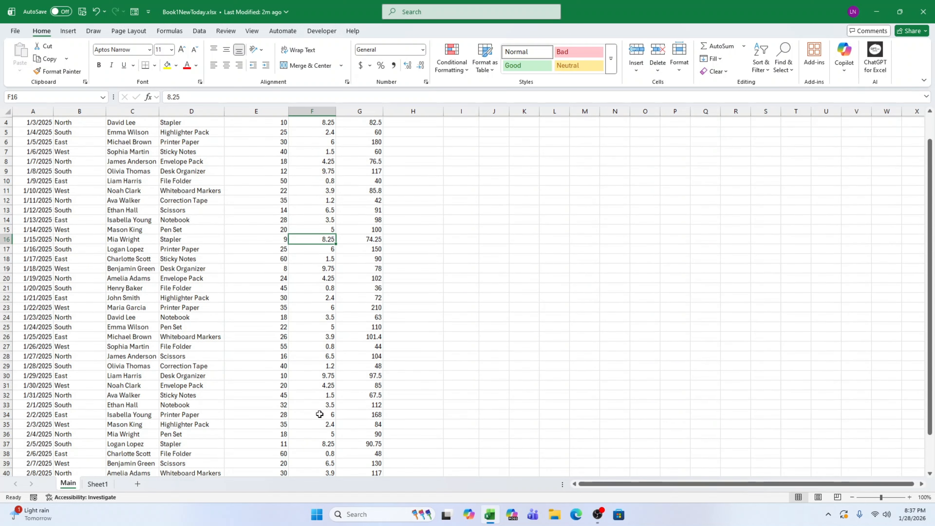
{"action": "left_click", "coordinate": [325, 404]}
{"action": "scroll", "coordinate": [326, 404], "scroll_direction": "down", "scroll_amount": 2}
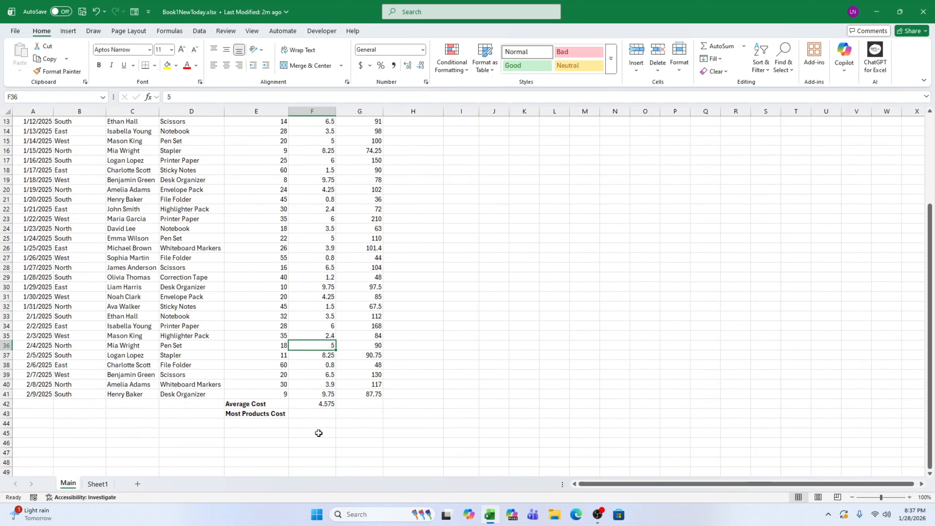
Enter the formula =TRIMMEAN(F2:F41,.1) in the Most Products Cost cell F43.
{"action": "left_click", "coordinate": [324, 413]}
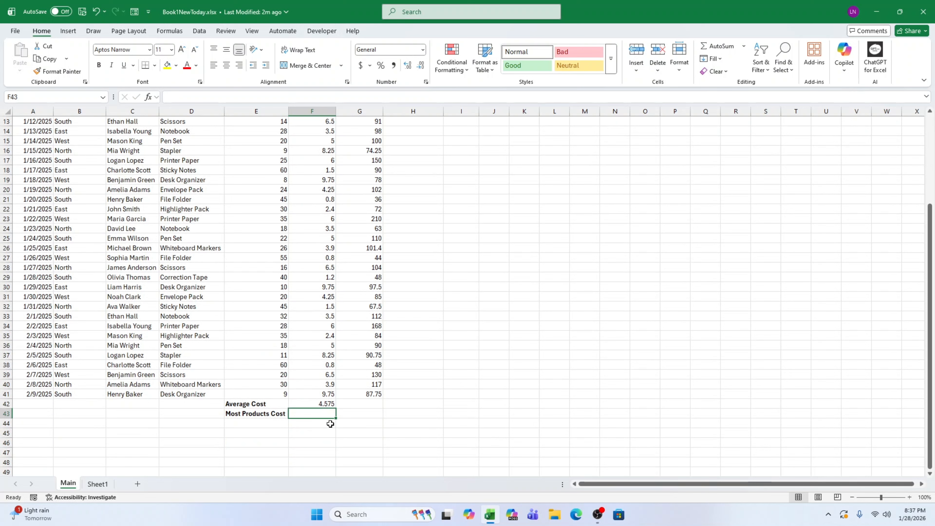
{"action": "type", "text": "="}
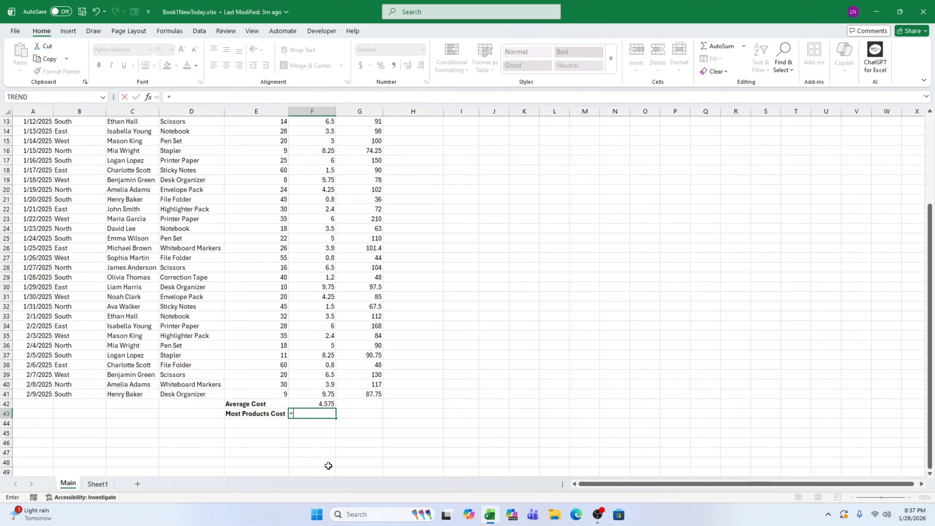
{"action": "type", "text": "TRIM"}
{"action": "key", "text": "Down"}
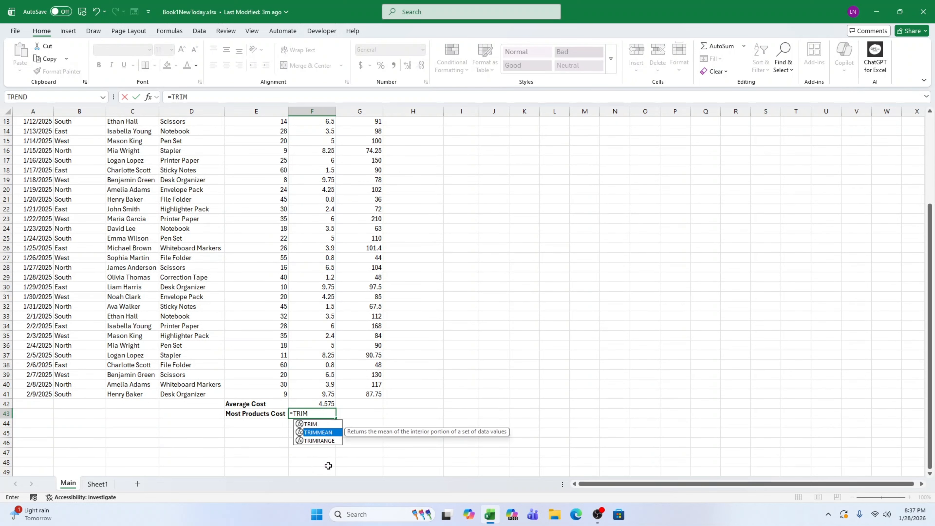
{"action": "key", "text": "Tab"}
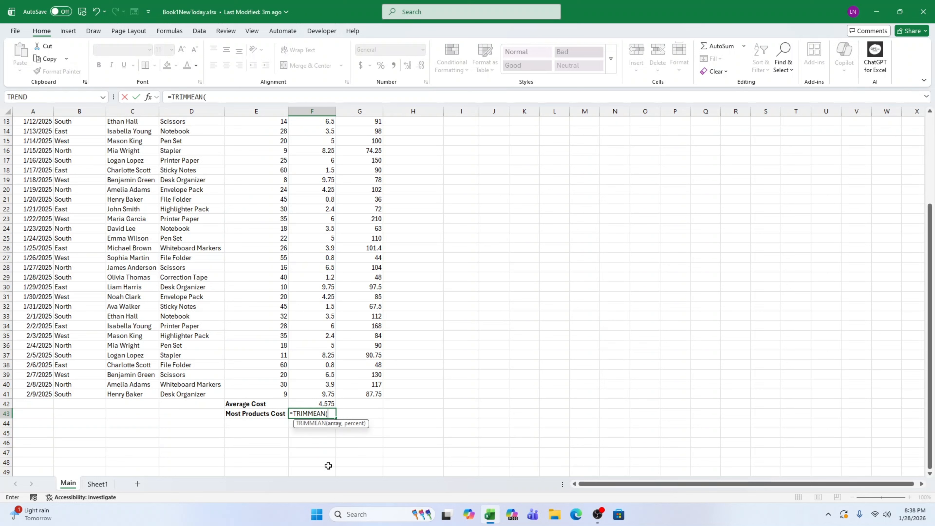
{"action": "type", "text": "F"}
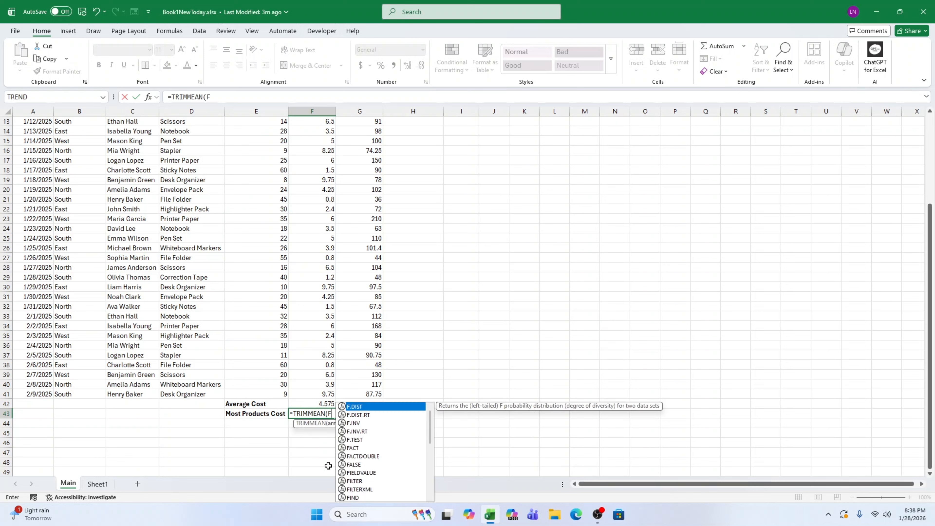
{"action": "type", "text": "2:F41"}
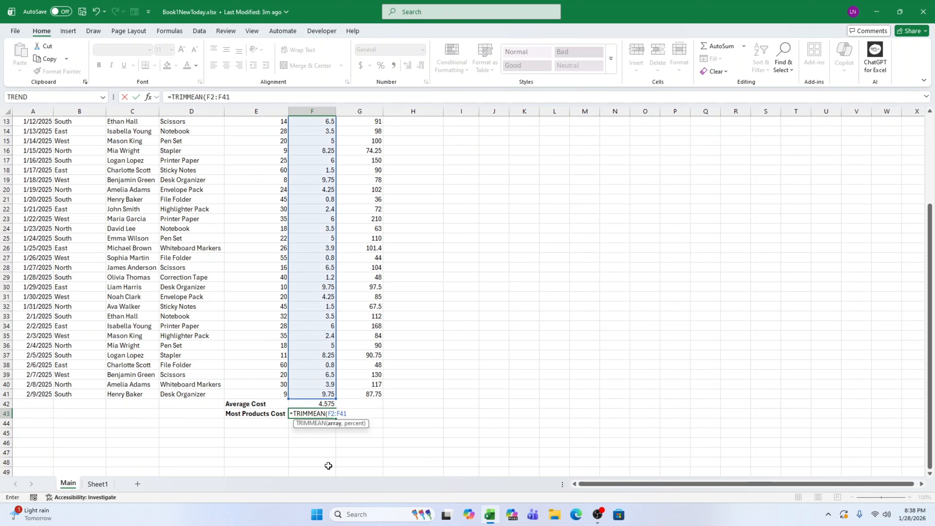
{"action": "type", "text": ",.1)"}
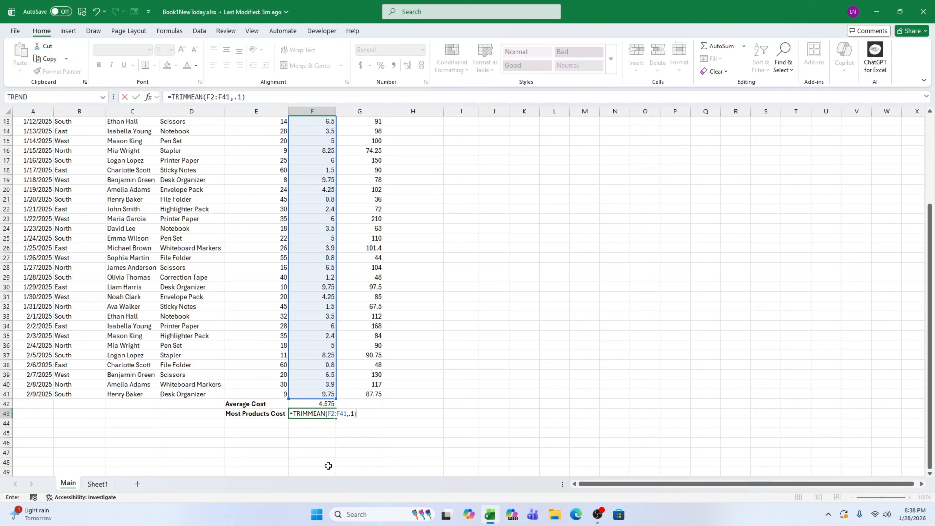
{"action": "key", "text": "Return"}
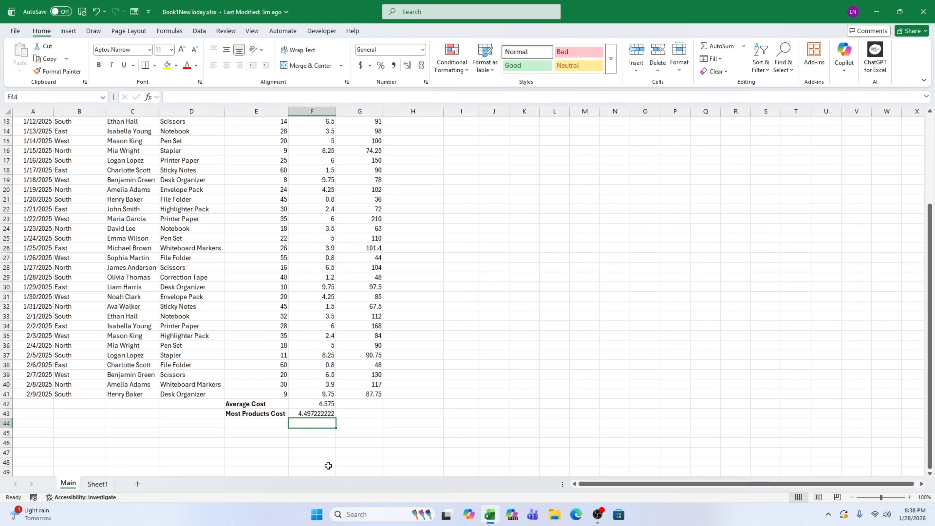
Set the cost in F4 to 120 and the cost in F8 to 54 to create outliers.
{"action": "left_click", "coordinate": [328, 414]}
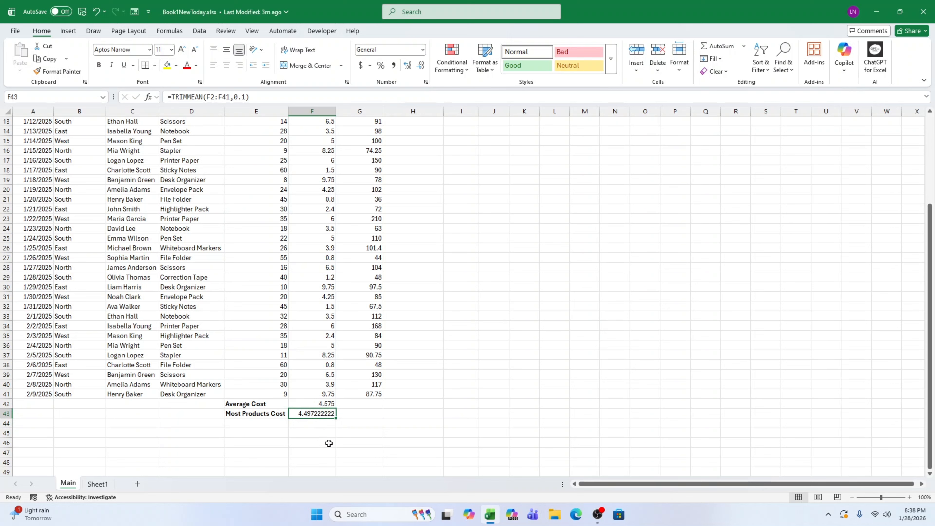
{"action": "left_click", "coordinate": [328, 453]}
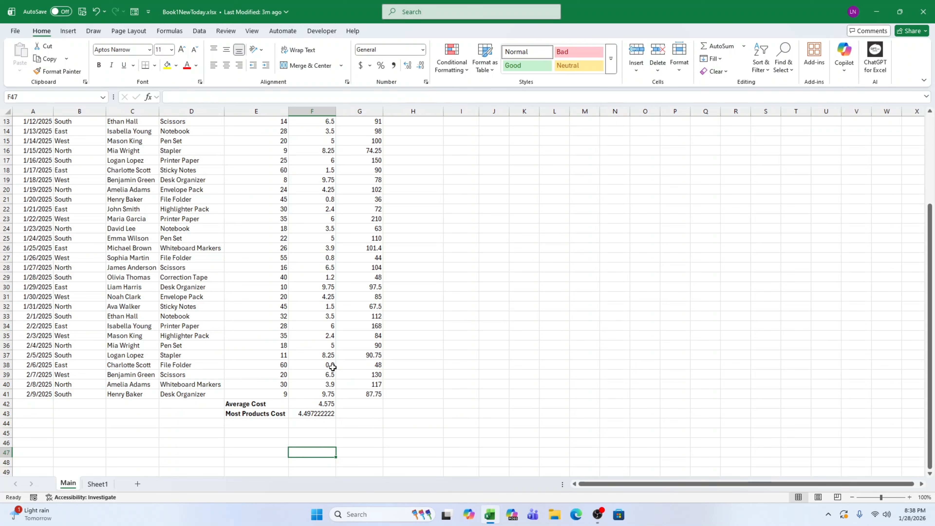
{"action": "scroll", "coordinate": [332, 367], "scroll_direction": "up", "scroll_amount": 4}
{"action": "left_click", "coordinate": [330, 149]}
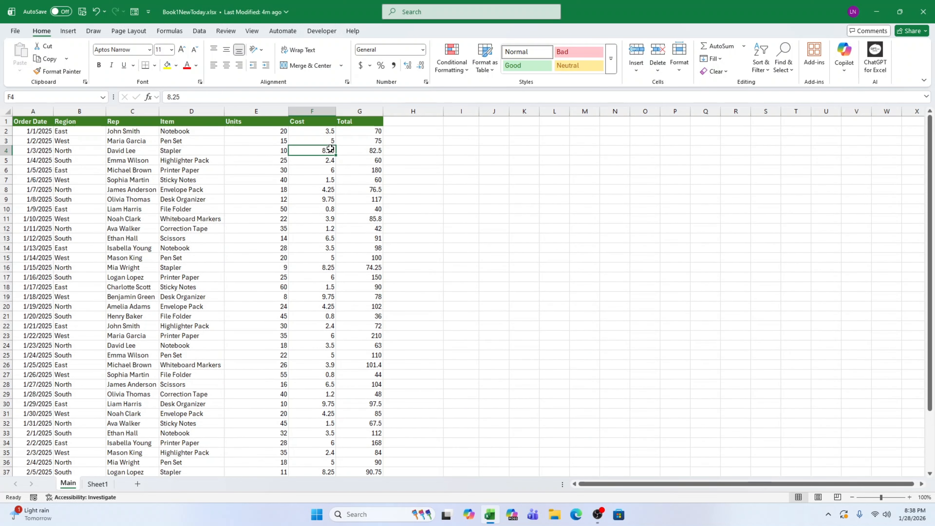
{"action": "type", "text": "120"}
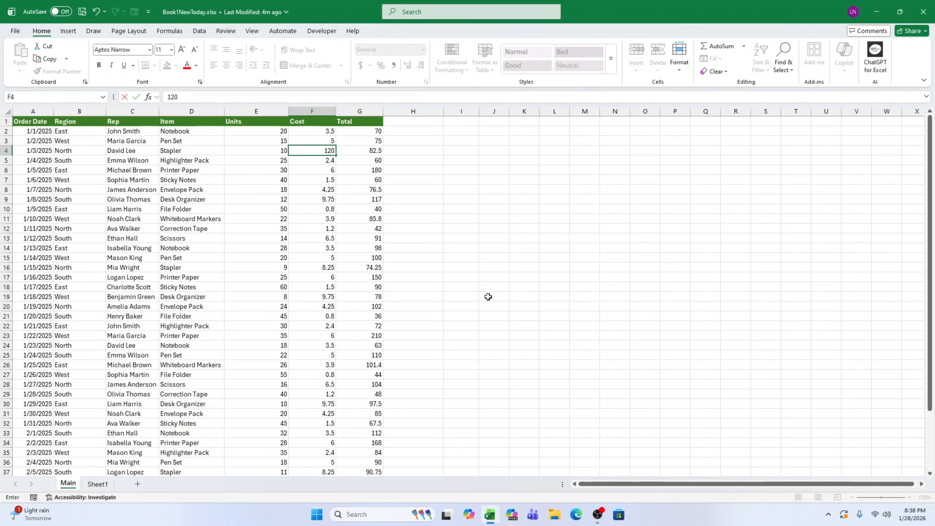
{"action": "key", "text": "Return"}
{"action": "key", "text": "Down"}
{"action": "key", "text": "Down"}
{"action": "key", "text": "Down"}
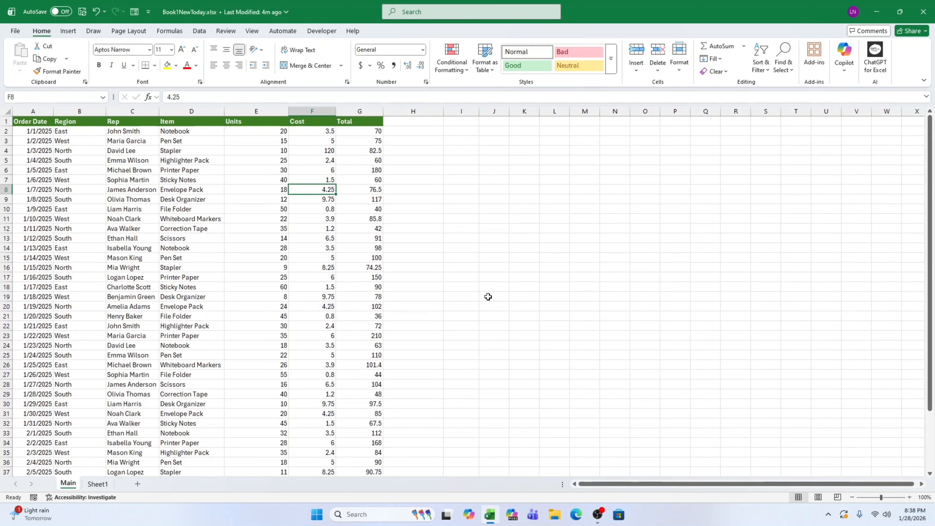
{"action": "type", "text": "54"}
{"action": "key", "text": "Down"}
{"action": "key", "text": "Down"}
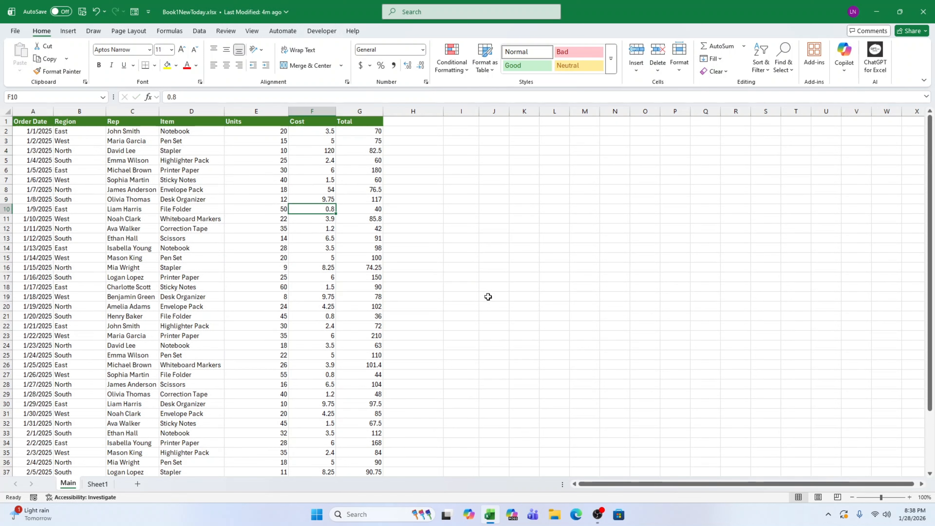
Set the cost in F10 to 125 and the cost in F16 to 54.
{"action": "type", "text": "125"}
{"action": "key", "text": "Return"}
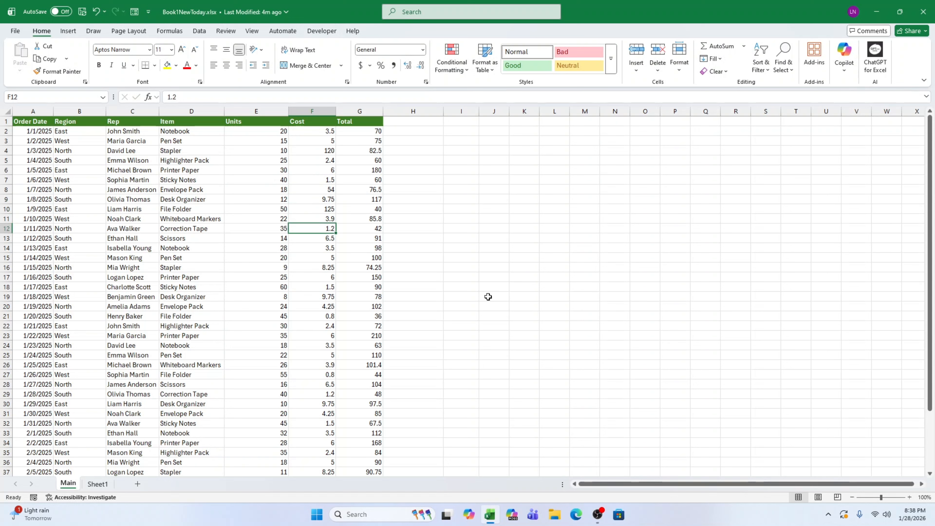
{"action": "key", "text": "Down"}
{"action": "key", "text": "Down"}
{"action": "key", "text": "Down"}
{"action": "key", "text": "Down"}
{"action": "key", "text": "Down"}
{"action": "type", "text": "54"}
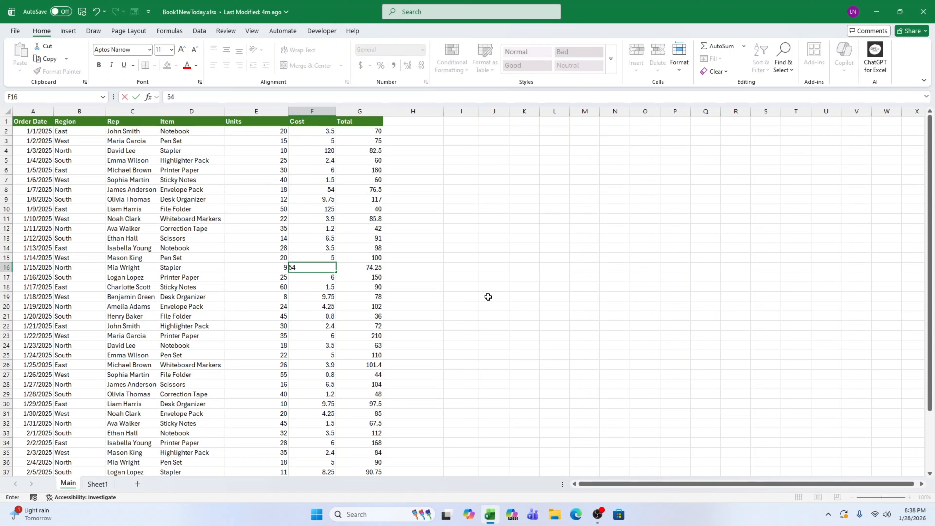
{"action": "key", "text": "Down"}
{"action": "key", "text": "Down"}
{"action": "key", "text": "Down"}
{"action": "key", "text": "Down"}
Set the cost in F20 to 125 and return to the summary rows below the data.
{"action": "type", "text": "125"}
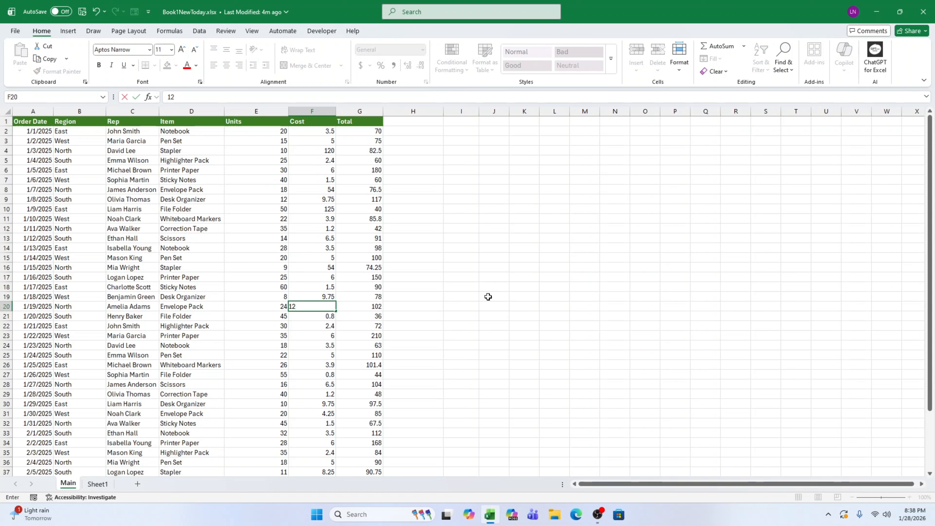
{"action": "key", "text": "Return"}
{"action": "scroll", "coordinate": [479, 299], "scroll_direction": "down", "scroll_amount": 4}
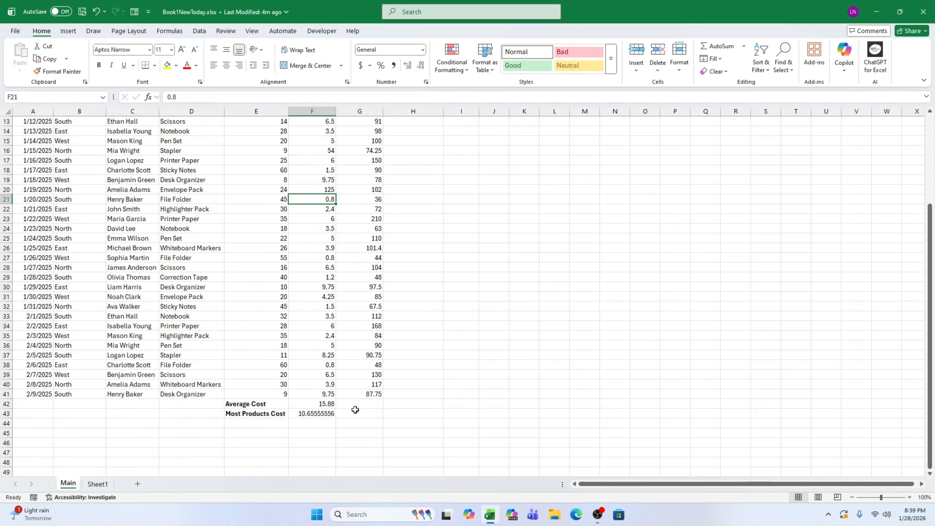
Reduce the Most Products Cost result in F43 to two displayed decimal places.
{"action": "left_click", "coordinate": [326, 402]}
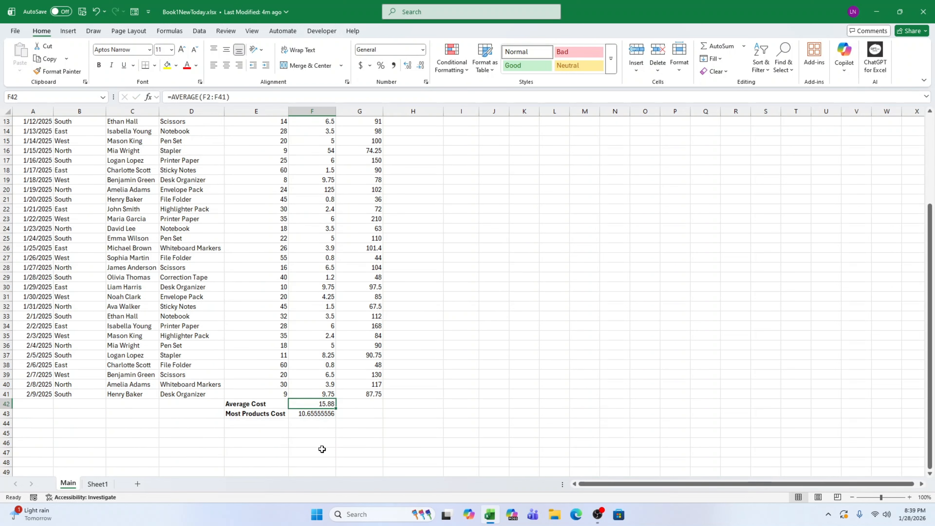
{"action": "left_click", "coordinate": [319, 414]}
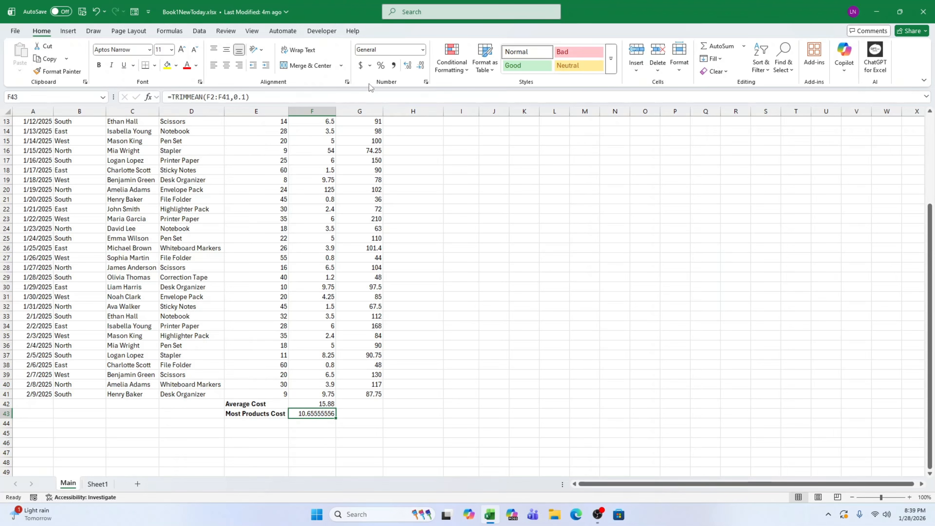
{"action": "left_click", "coordinate": [419, 68]}
{"action": "left_click", "coordinate": [420, 68]}
{"action": "left_click", "coordinate": [420, 68]}
{"action": "left_click", "coordinate": [421, 69]}
{"action": "left_click", "coordinate": [420, 69]}
{"action": "left_click", "coordinate": [420, 69]}
{"action": "left_click", "coordinate": [420, 69]}
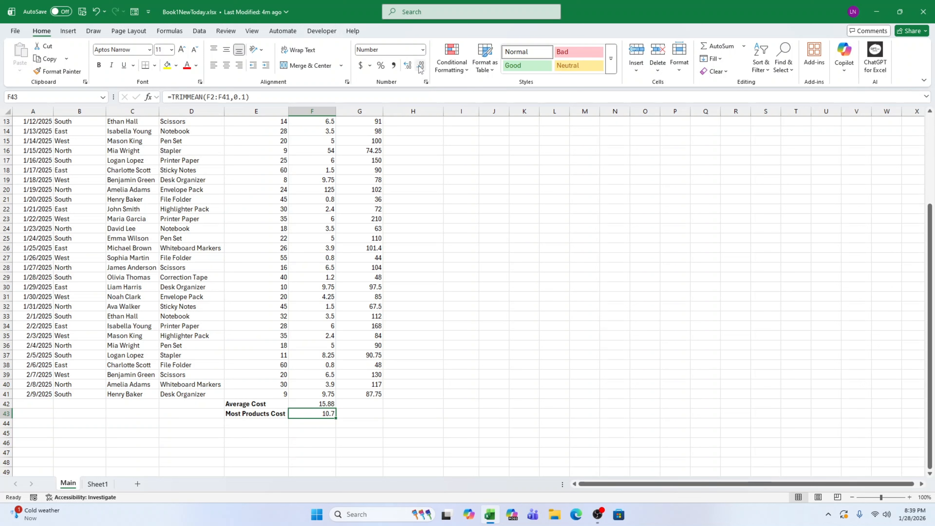
{"action": "left_click", "coordinate": [407, 68]}
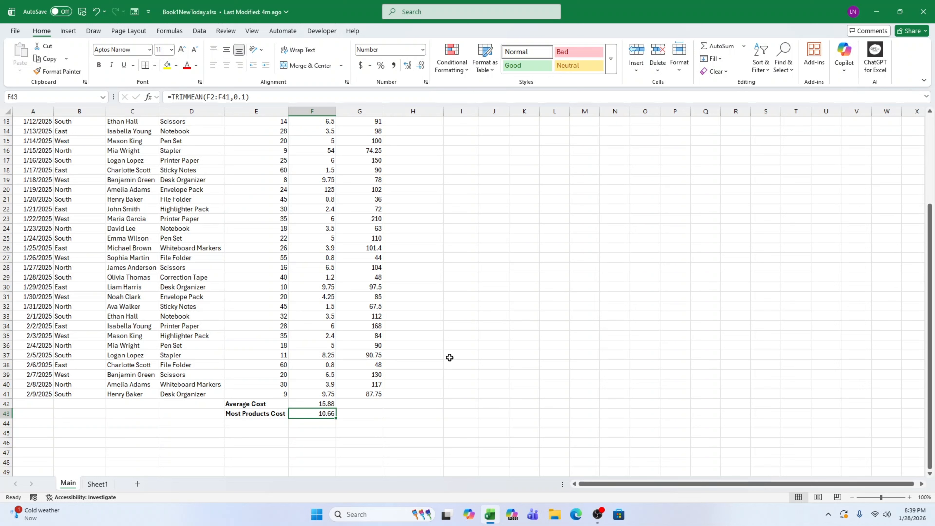
{"action": "left_click", "coordinate": [387, 434]}
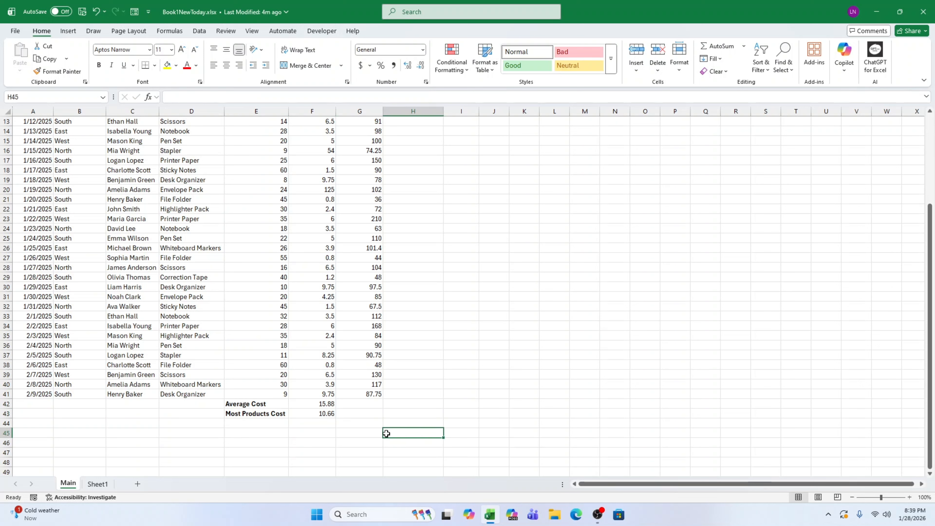
Enter the formula =TRIMMEAN(F2:F41,10%) in cell F44.
{"action": "left_click", "coordinate": [321, 424]}
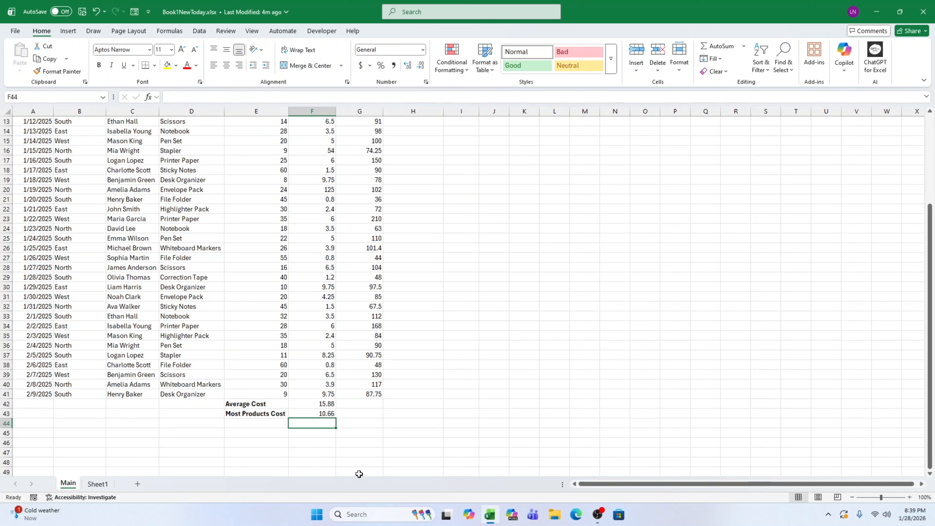
{"action": "type", "text": "=TRI"}
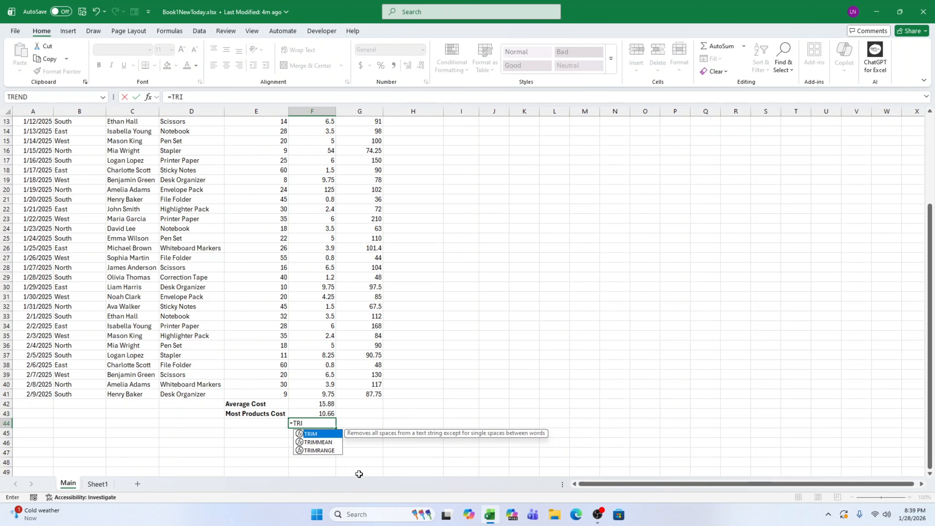
{"action": "type", "text": "M"}
{"action": "key", "text": "Down"}
{"action": "key", "text": "Tab"}
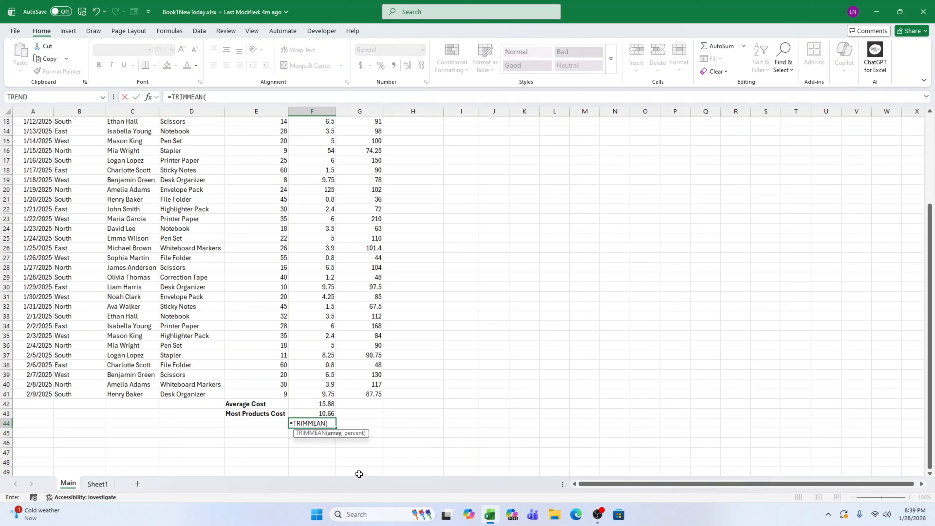
{"action": "type", "text": "F2:F"}
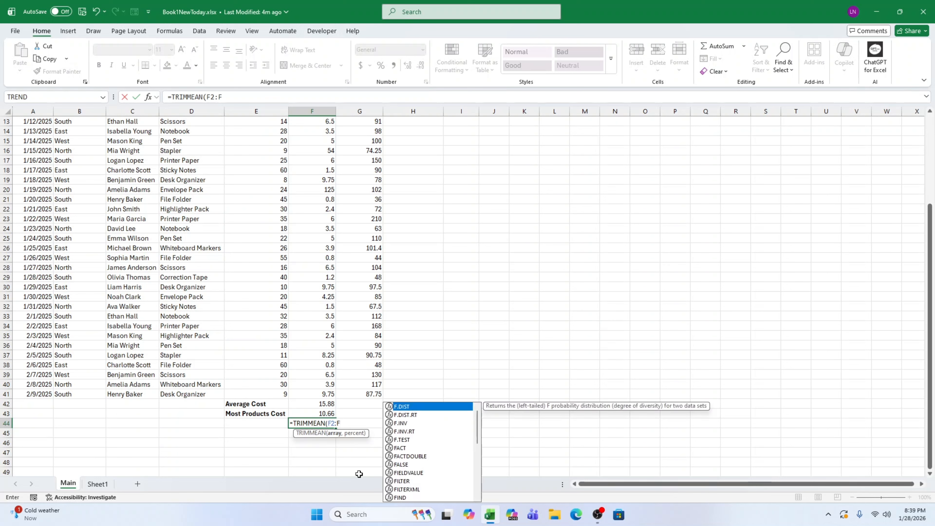
{"action": "type", "text": "41"}
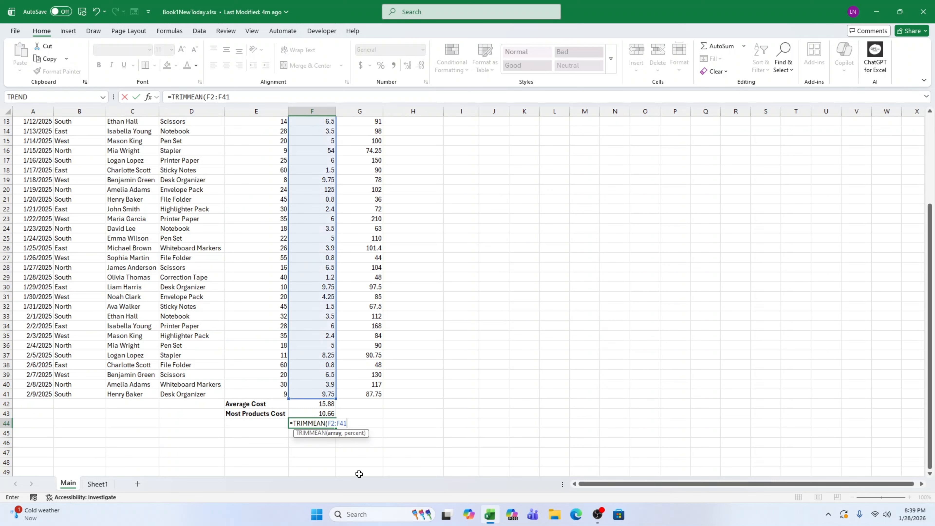
{"action": "type", "text": ",10%"}
{"action": "key", "text": "Return"}
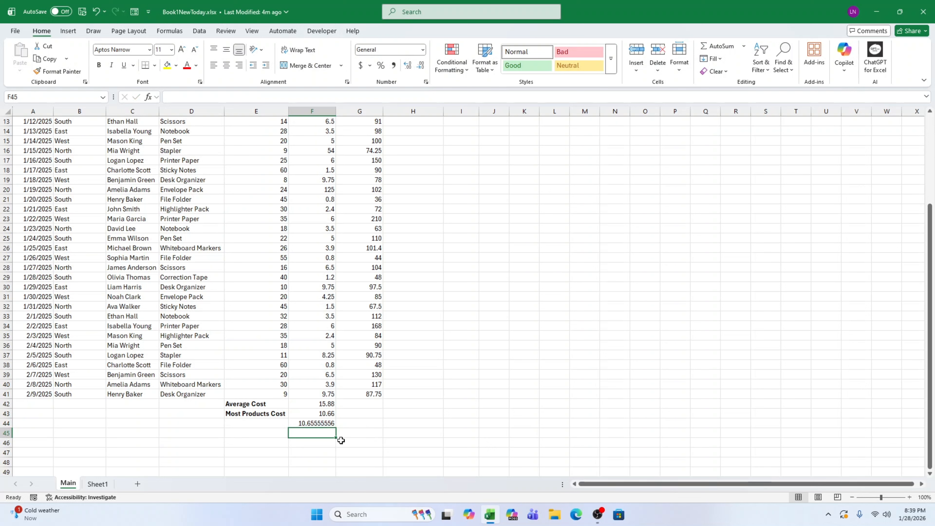
Reduce the TRIMMEAN result in F44 to two displayed decimal places.
{"action": "left_click", "coordinate": [328, 423]}
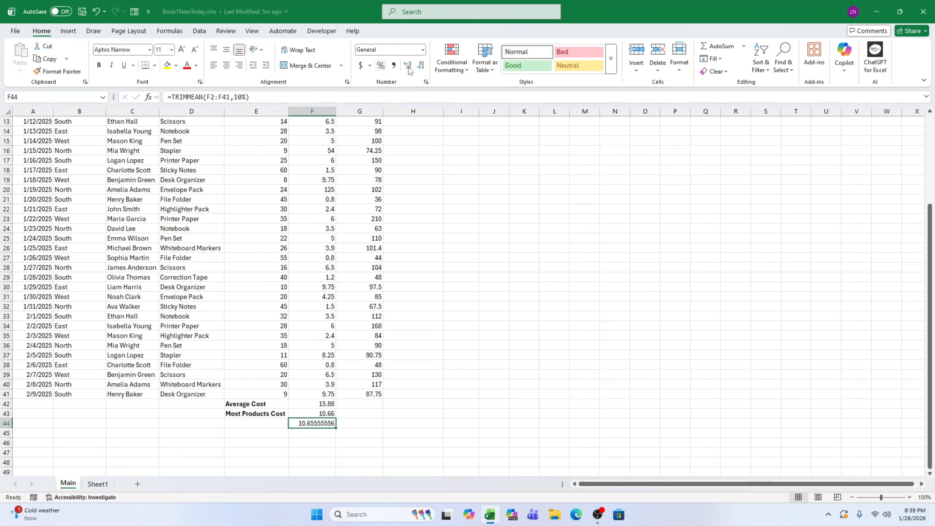
{"action": "left_click", "coordinate": [419, 66]}
{"action": "left_click", "coordinate": [420, 66]}
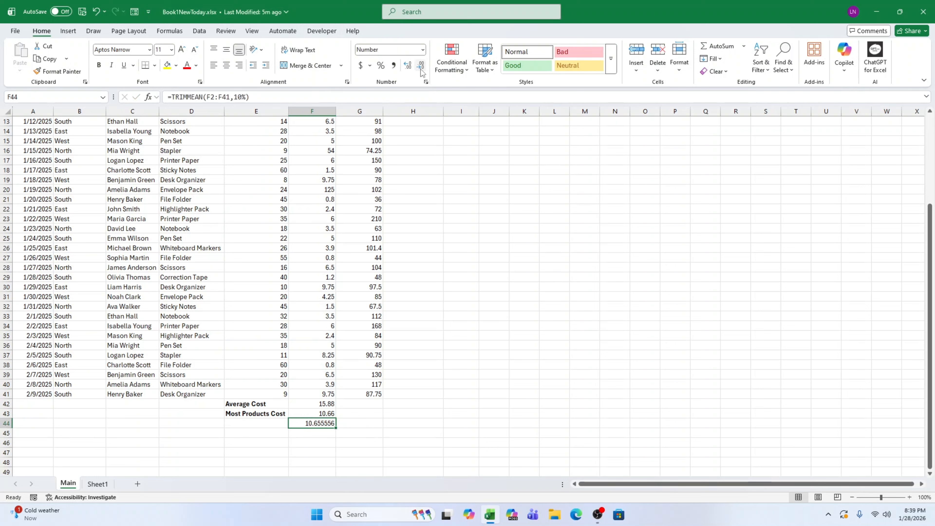
{"action": "left_click", "coordinate": [419, 66]}
{"action": "left_click", "coordinate": [420, 66]}
{"action": "left_click", "coordinate": [420, 67]}
{"action": "left_click", "coordinate": [421, 68]}
{"action": "left_click", "coordinate": [377, 455]}
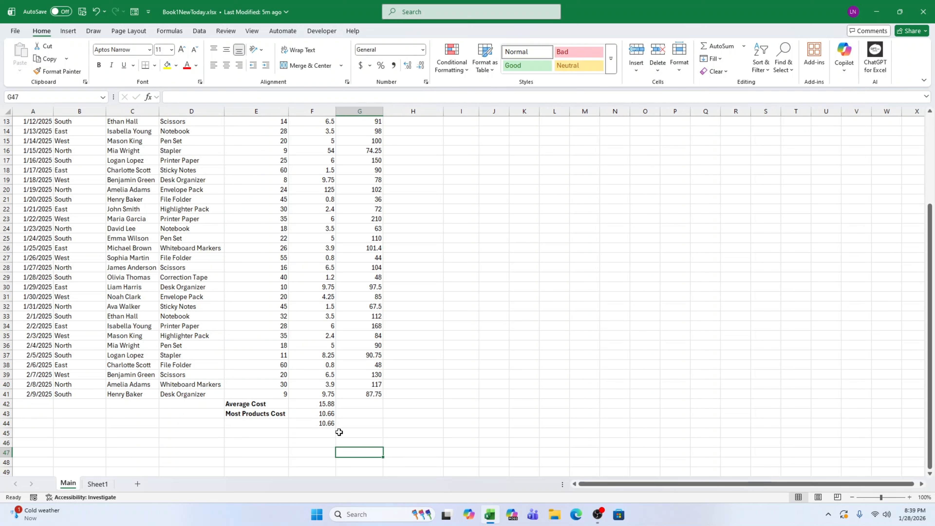
Try changing the trim percentage in F44's TRIMMEAN formula, then undo the edit.
{"action": "double_click", "coordinate": [332, 423]}
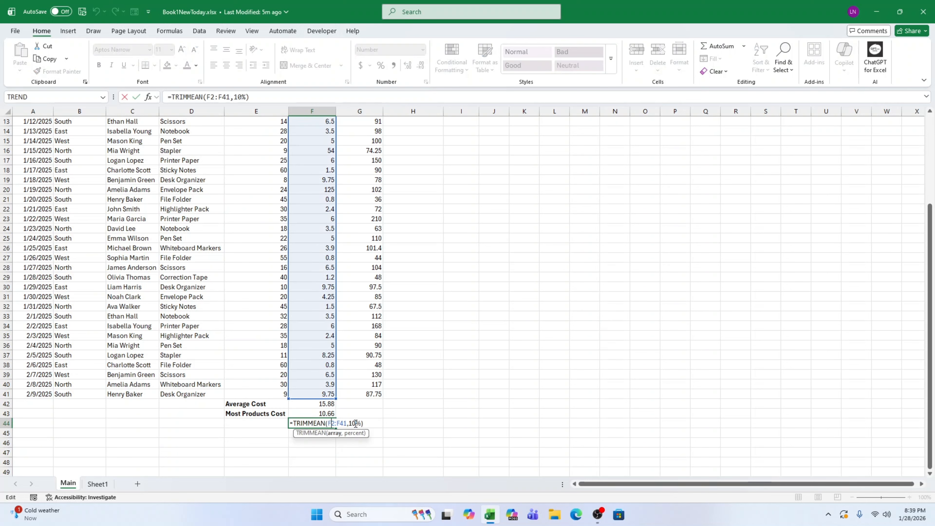
{"action": "left_click", "coordinate": [354, 423]}
{"action": "key", "text": "BackSpace"}
{"action": "key", "text": "BackSpace"}
{"action": "type", "text": "0"}
{"action": "key", "text": "Return"}
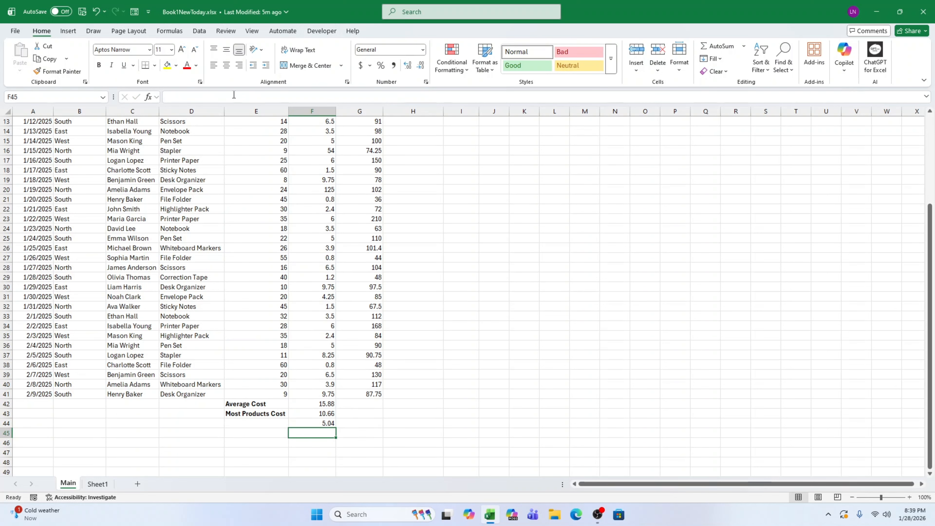
{"action": "left_click", "coordinate": [96, 11]}
{"action": "left_click", "coordinate": [412, 443]}
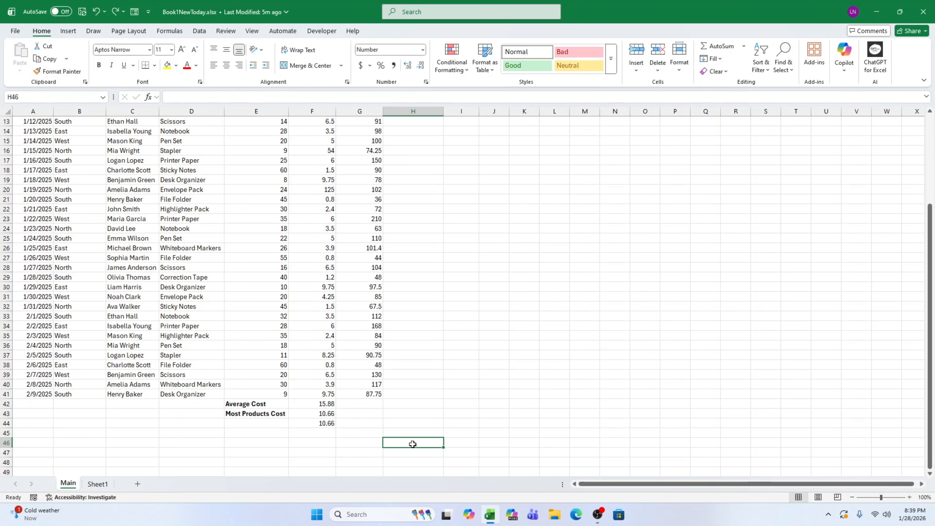